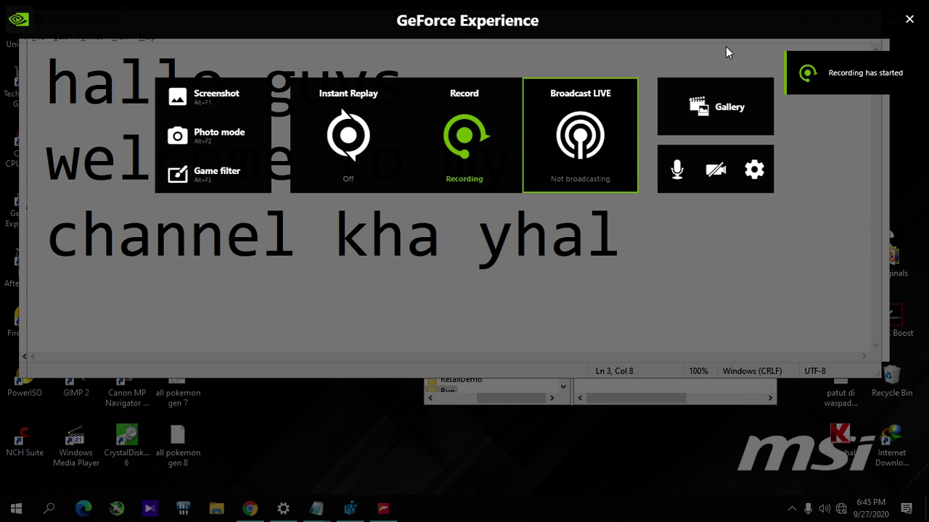
- Close the GeForce Experience overlay and minimize the Settings window showing Manage sound devices
{"action": "left_click", "coordinate": [909, 20]}
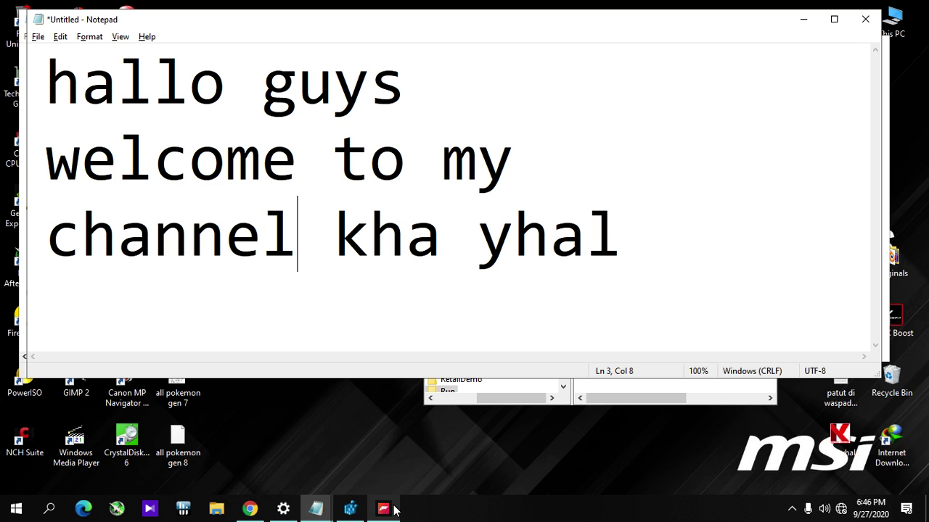
{"action": "mouse_move", "coordinate": [396, 512]}
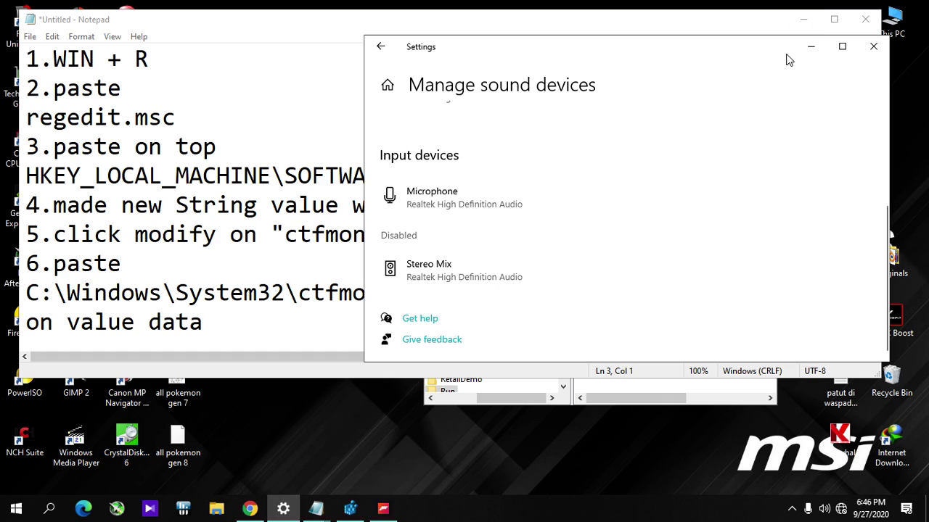
{"action": "left_click", "coordinate": [807, 50]}
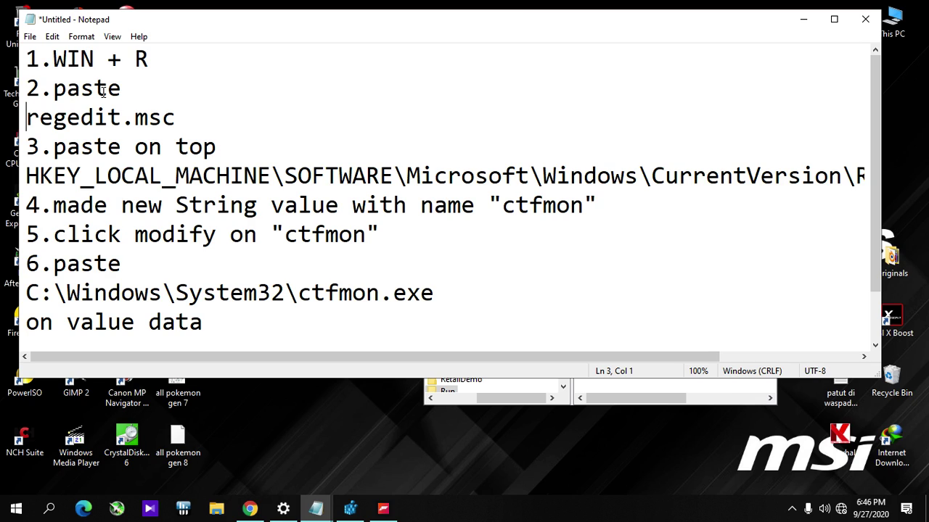
- Open Registry Editor by running regedit, and widen its window so the value data is easier to read
{"action": "key", "text": "super+r"}
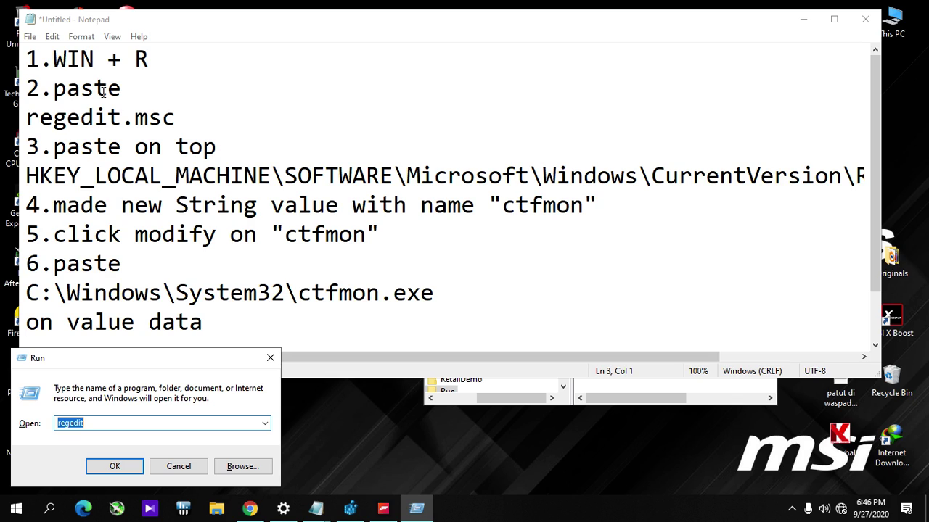
{"action": "left_click", "coordinate": [115, 465]}
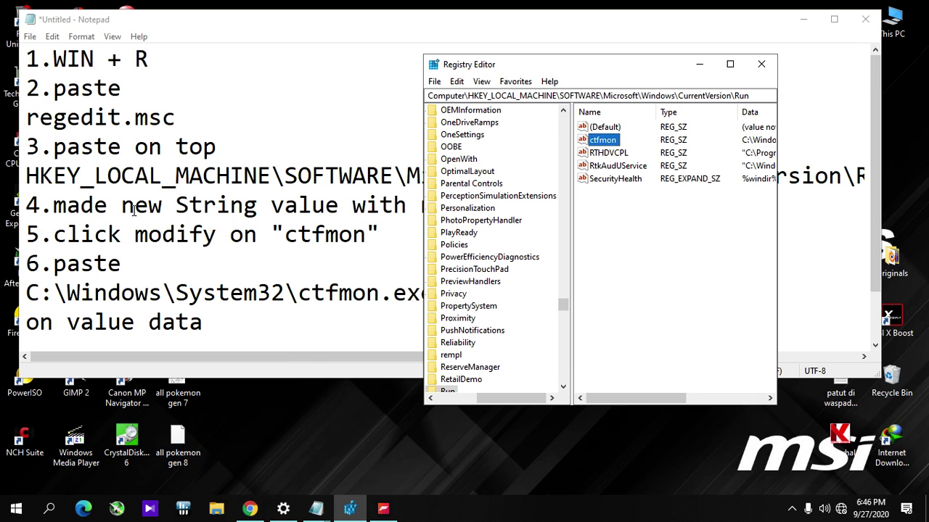
{"action": "left_click", "coordinate": [479, 97]}
{"action": "left_click", "coordinate": [476, 96]}
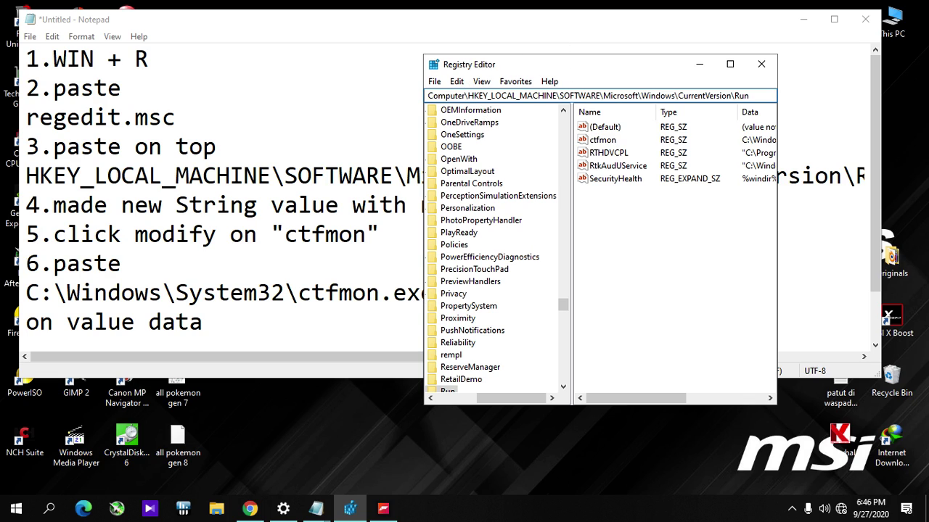
{"action": "left_click_drag", "start_coordinate": [424, 302], "coordinate": [328, 292]}
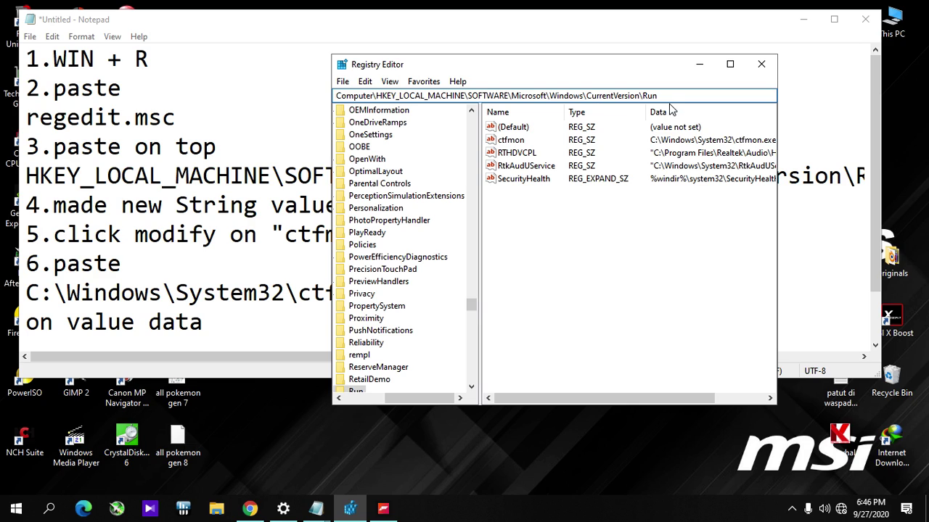
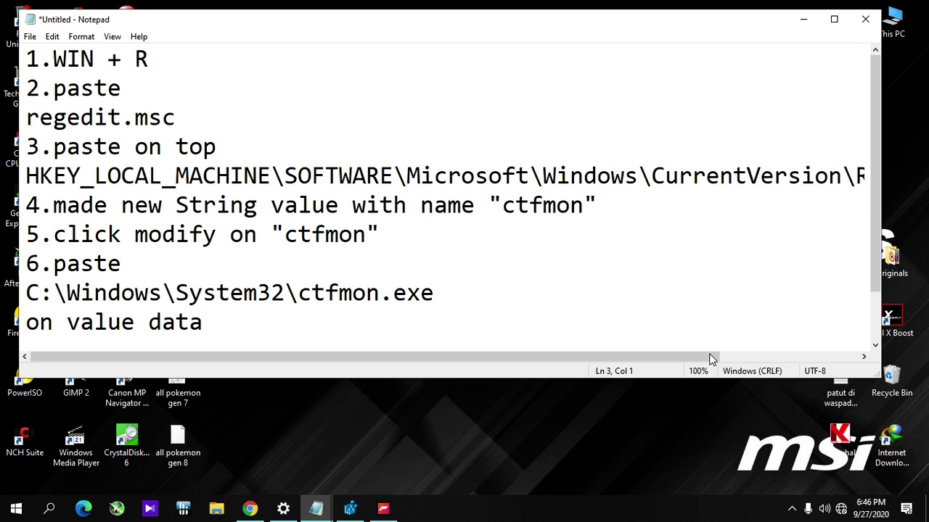
- Highlight the registry path in the Notepad instructions and compare it with the Run key's path in Registry Editor
{"action": "left_click_drag", "start_coordinate": [709, 356], "coordinate": [566, 355]}
{"action": "left_click_drag", "start_coordinate": [27, 175], "coordinate": [828, 179]}
{"action": "left_click_drag", "start_coordinate": [732, 356], "coordinate": [789, 357]}
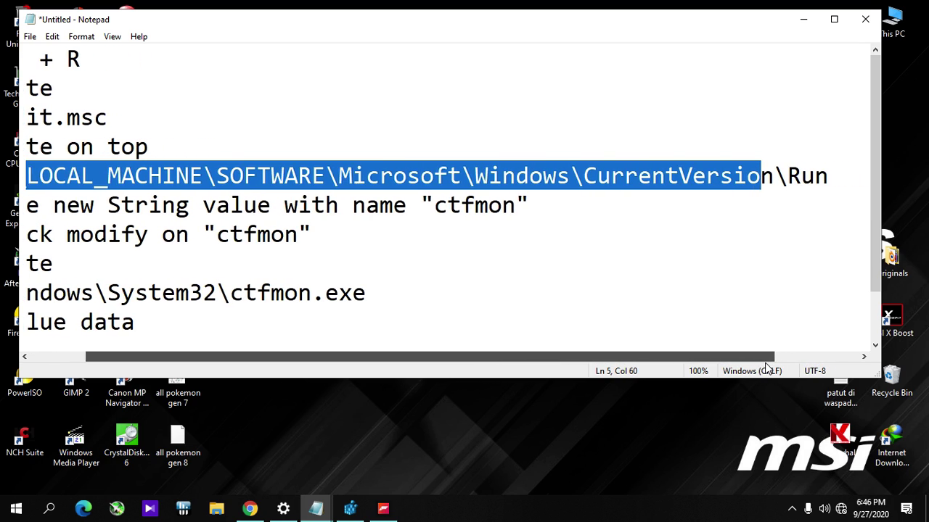
{"action": "left_click", "coordinate": [349, 509]}
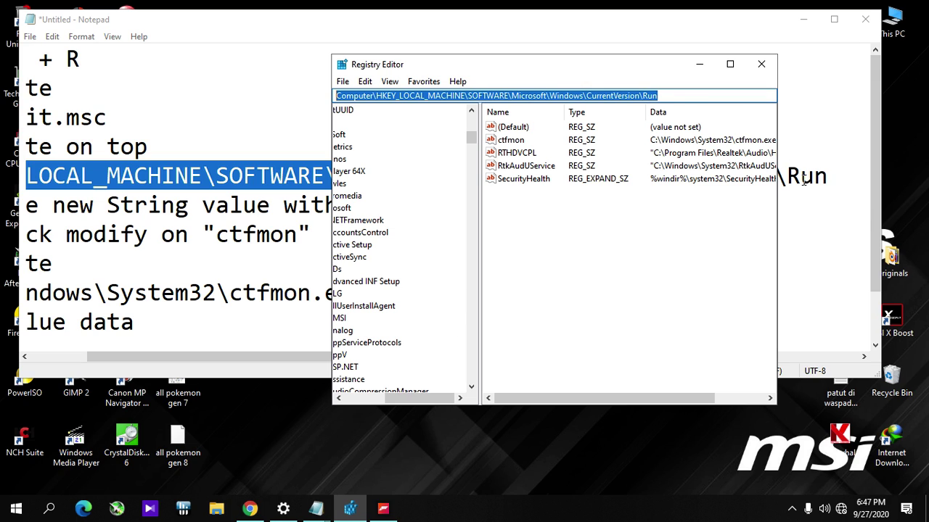
{"action": "left_click", "coordinate": [699, 65]}
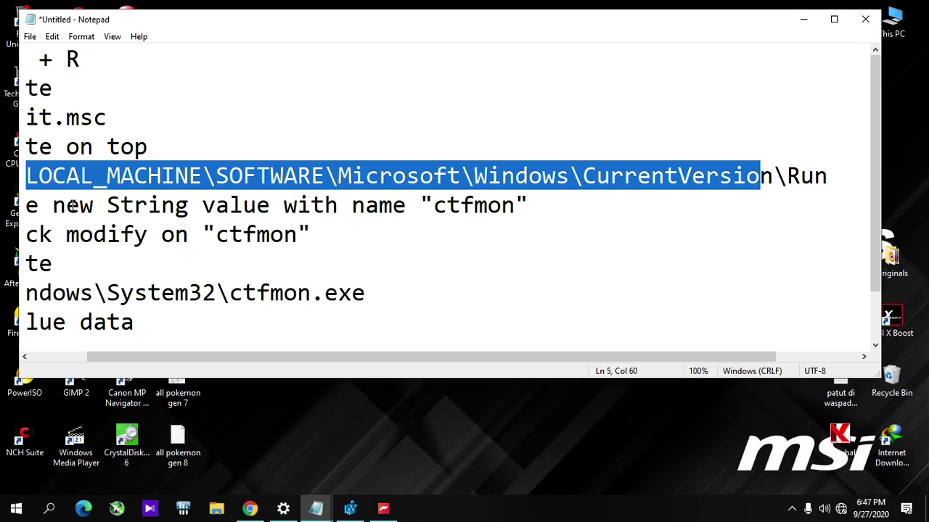
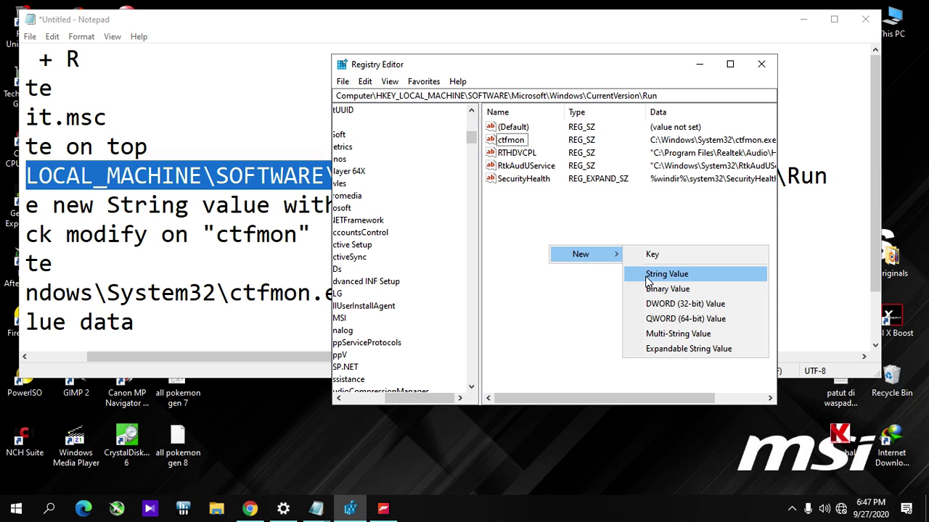
- Dismiss the new-value choices, select the ctfmon value in the Run key, and highlight "ctfmon" in step 5 of the Notepad instructions
{"action": "left_click", "coordinate": [513, 199]}
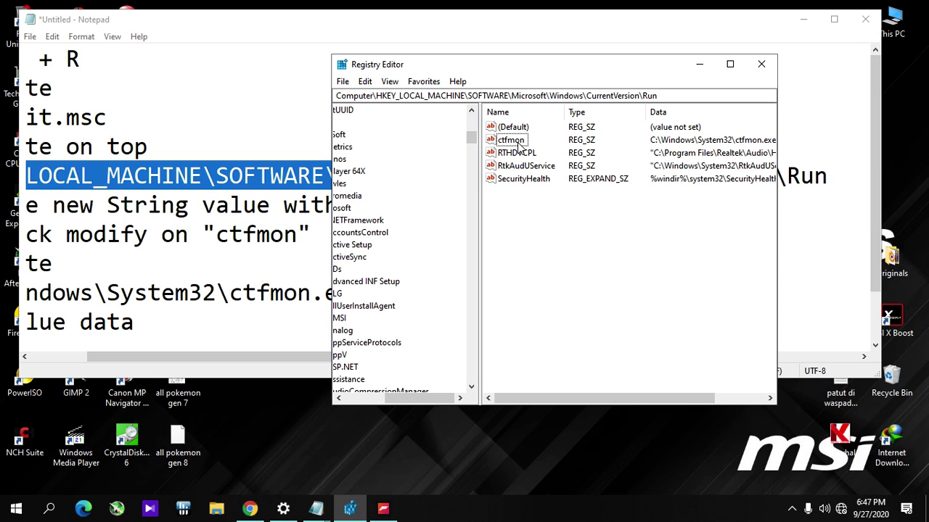
{"action": "left_click", "coordinate": [518, 143]}
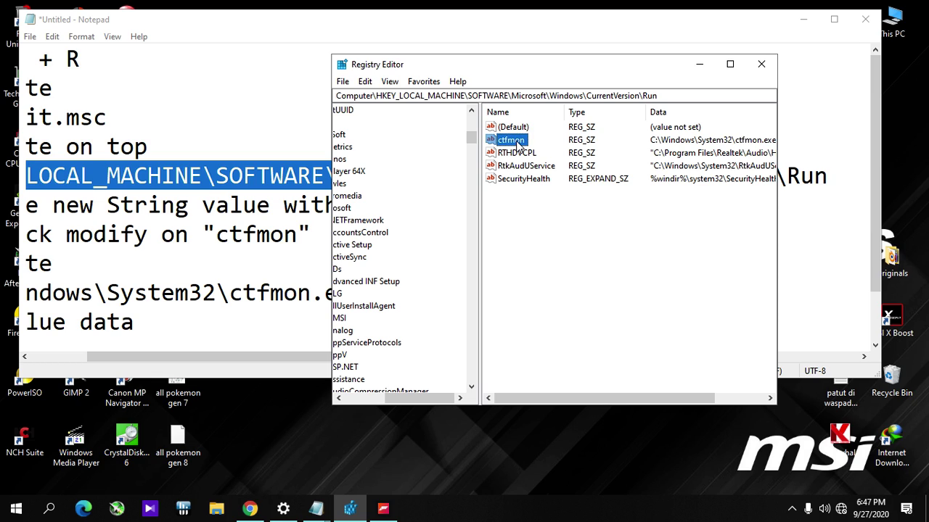
{"action": "left_click", "coordinate": [232, 234]}
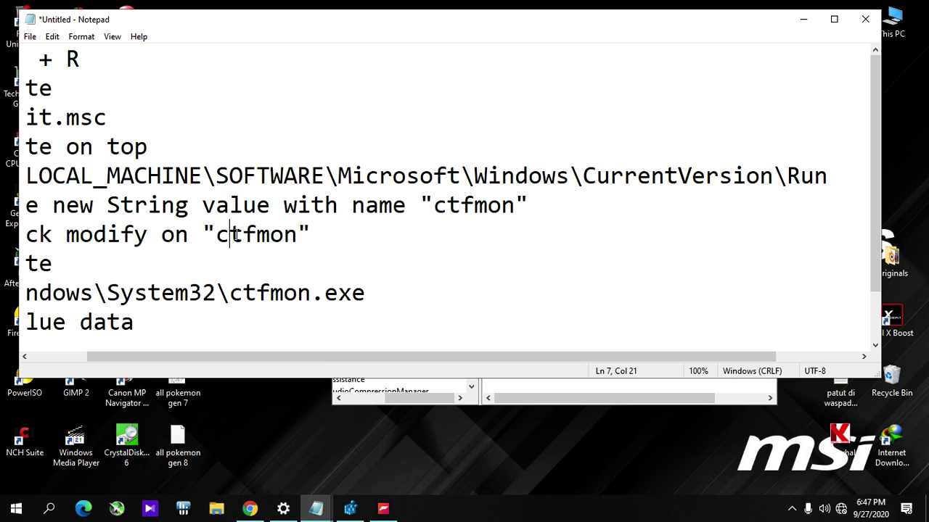
{"action": "left_click_drag", "start_coordinate": [217, 235], "coordinate": [297, 235]}
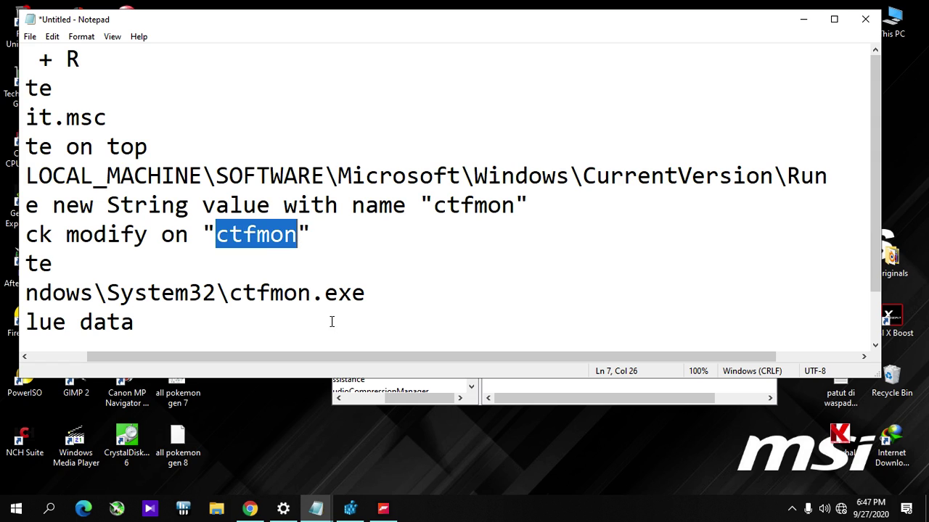
{"action": "left_click_drag", "start_coordinate": [351, 359], "coordinate": [208, 319]}
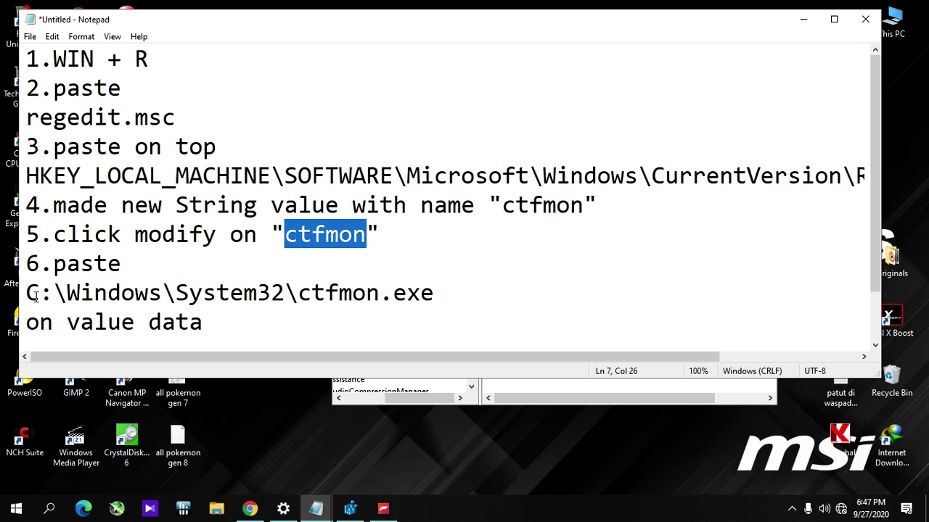
- Select C:\Windows\System32\ctfmon.exe in the notes, open the ctfmon string value for editing in Registry Editor, and highlight the matching modify instruction
{"action": "left_click_drag", "start_coordinate": [27, 293], "coordinate": [436, 294]}
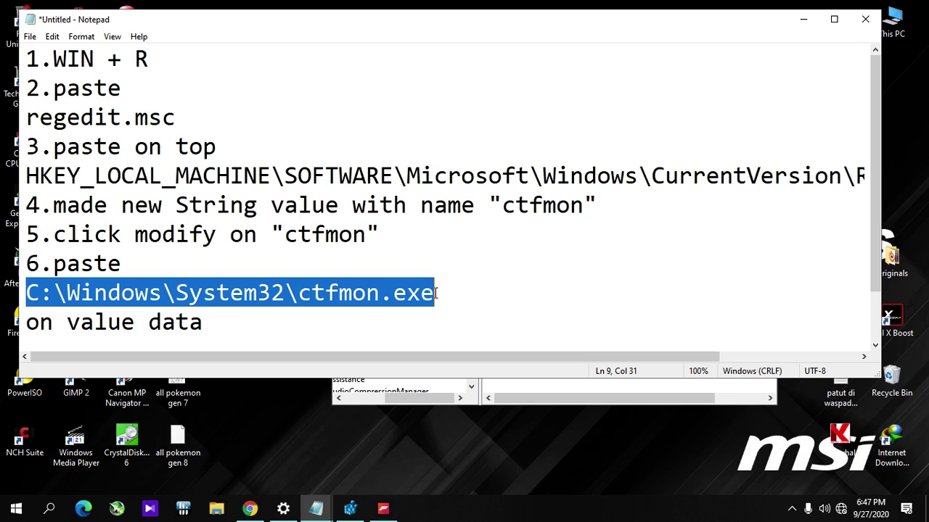
{"action": "left_click", "coordinate": [350, 509]}
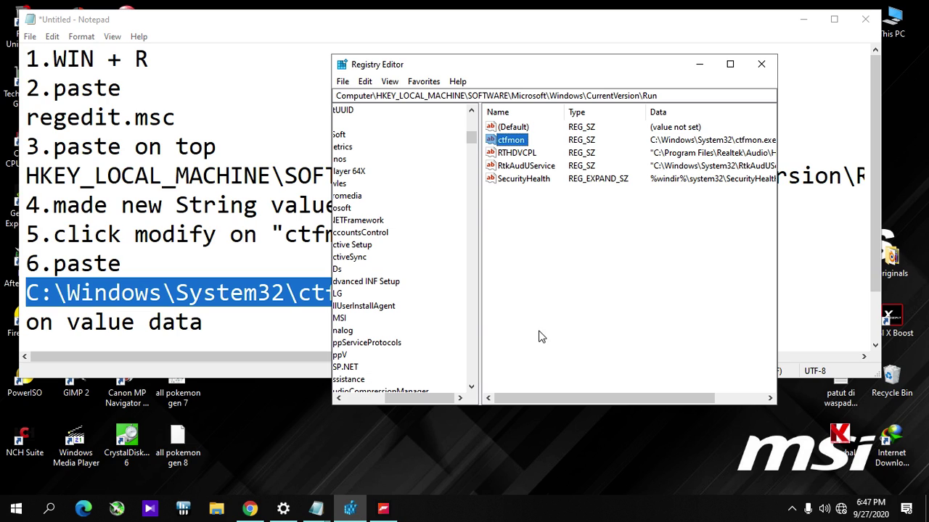
{"action": "right_click", "coordinate": [520, 145]}
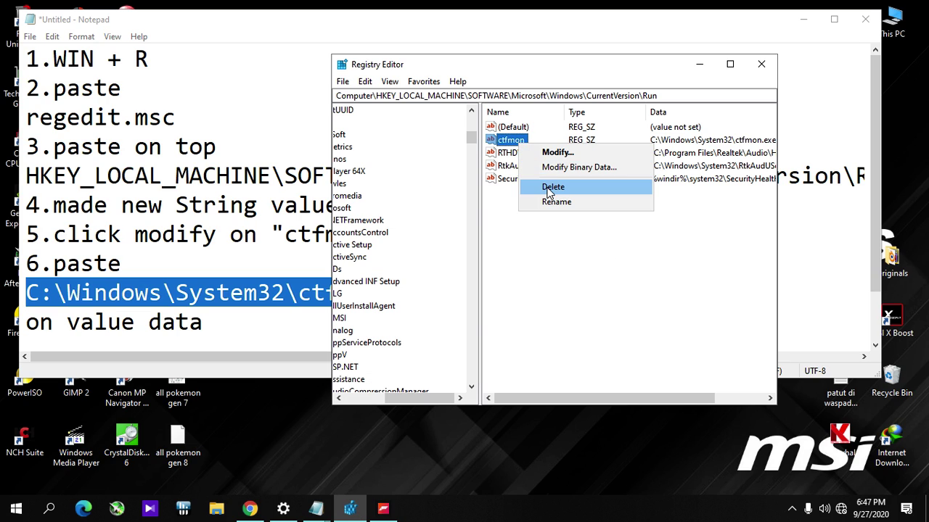
{"action": "left_click", "coordinate": [559, 153]}
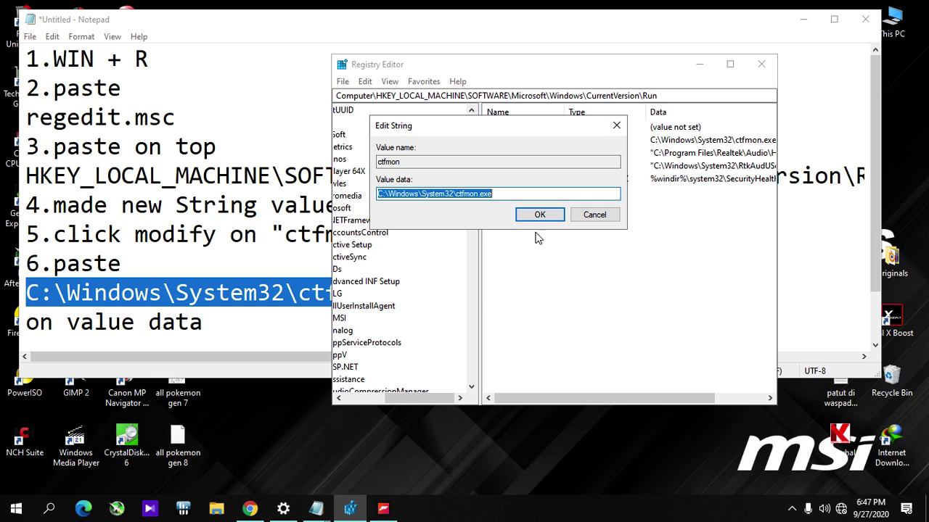
{"action": "left_click", "coordinate": [227, 230]}
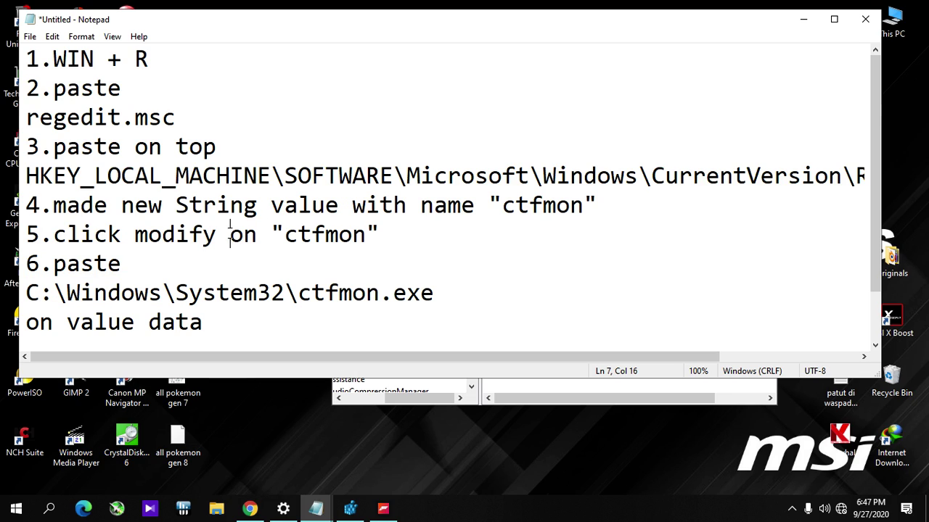
{"action": "left_click_drag", "start_coordinate": [134, 233], "coordinate": [339, 234]}
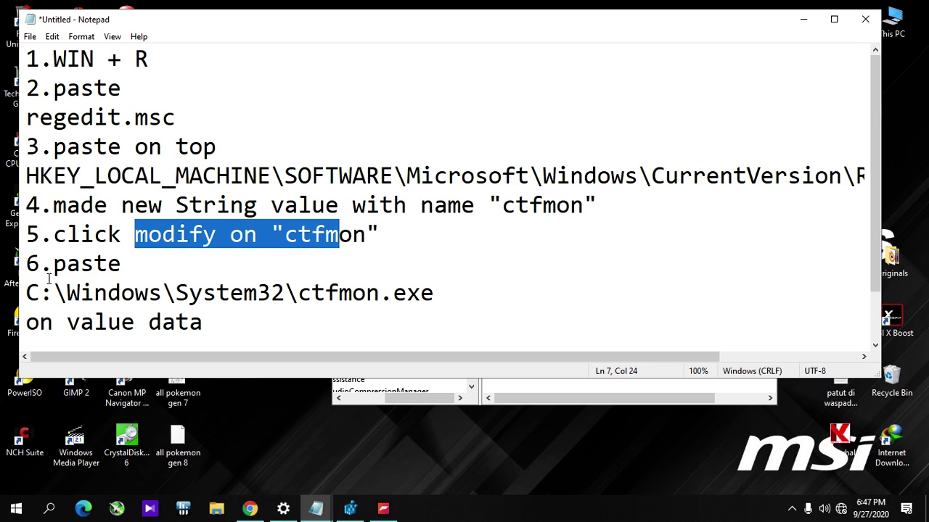
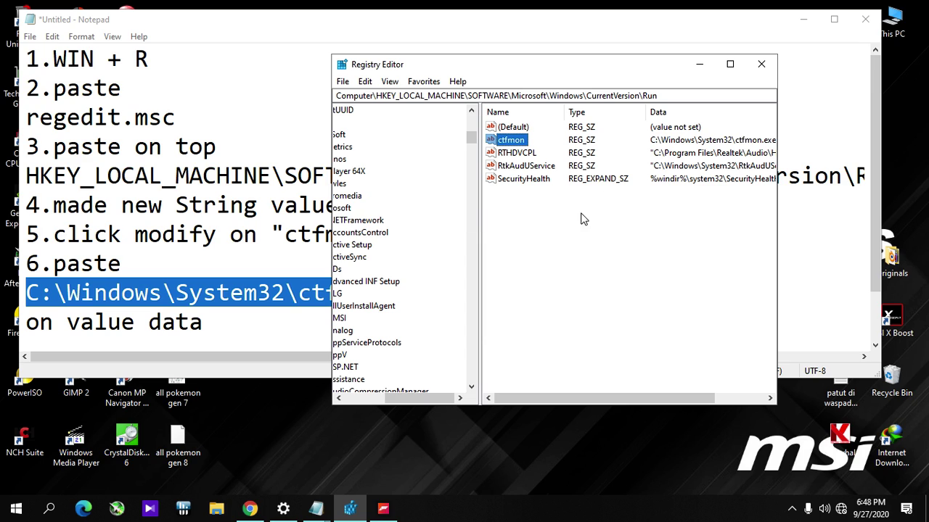
- Add the line "7.restart your pc" at the end of the Notepad instructions, and minimize Notepad and Registry Editor
{"action": "left_click", "coordinate": [260, 322]}
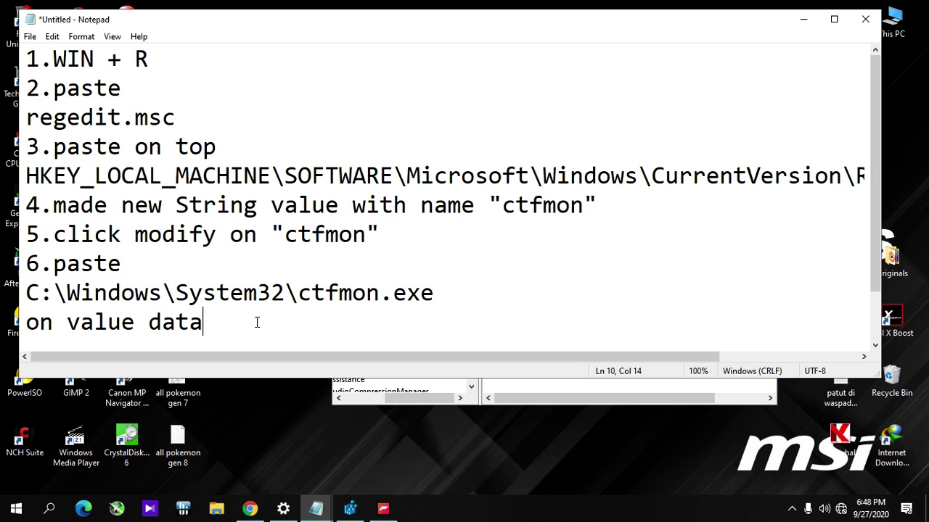
{"action": "scroll", "coordinate": [259, 305], "scroll_direction": "down", "scroll_amount": 1}
{"action": "key", "text": "Return"}
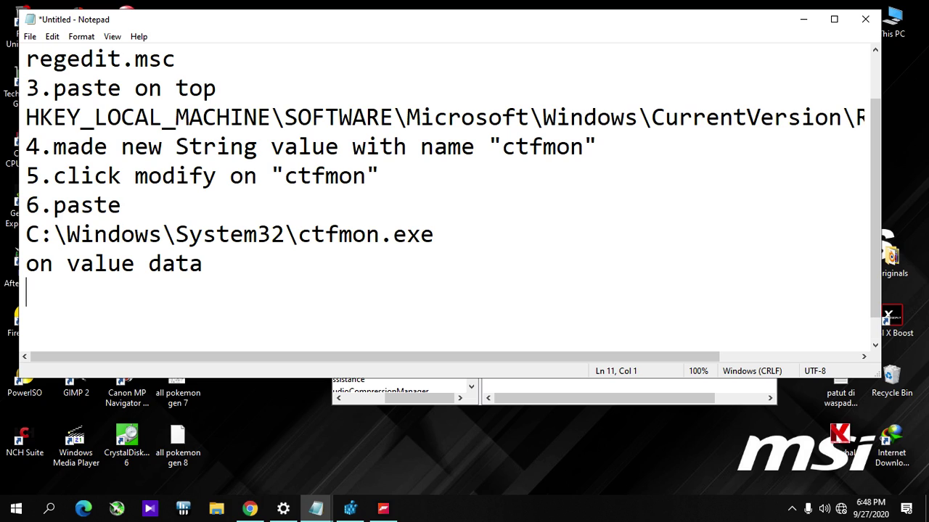
{"action": "type", "text": "7.rest"}
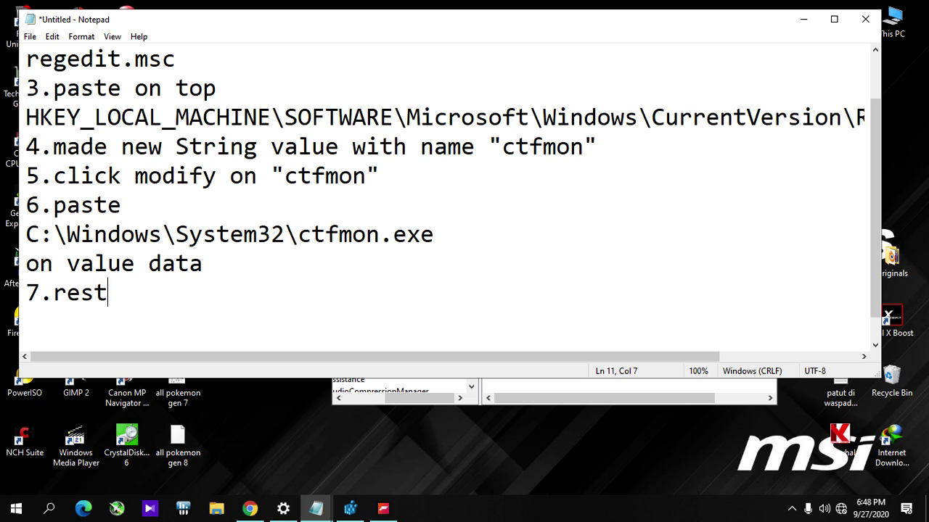
{"action": "type", "text": "art you"}
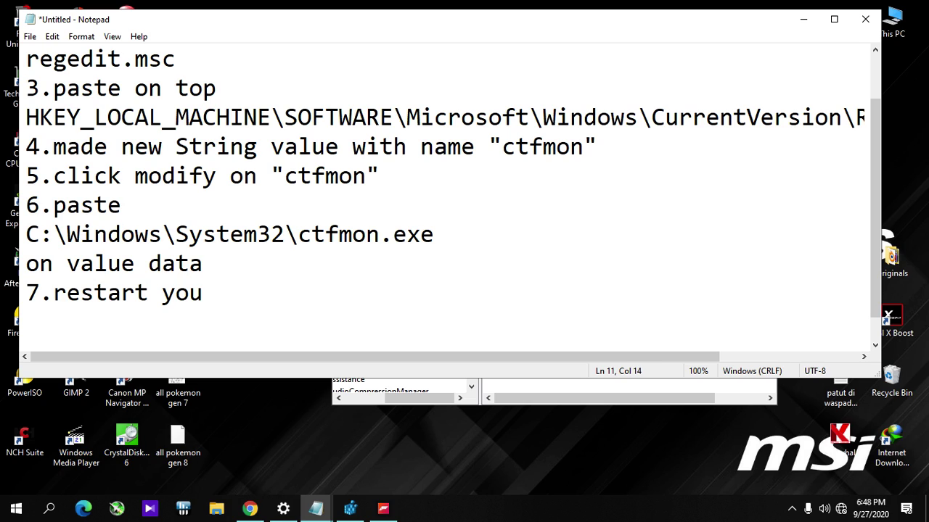
{"action": "type", "text": "r pc"}
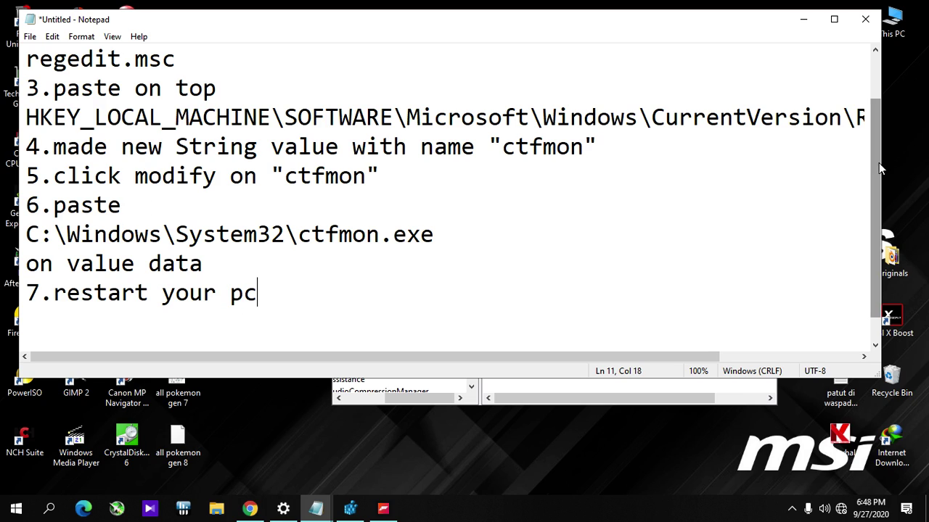
{"action": "left_click", "coordinate": [804, 24]}
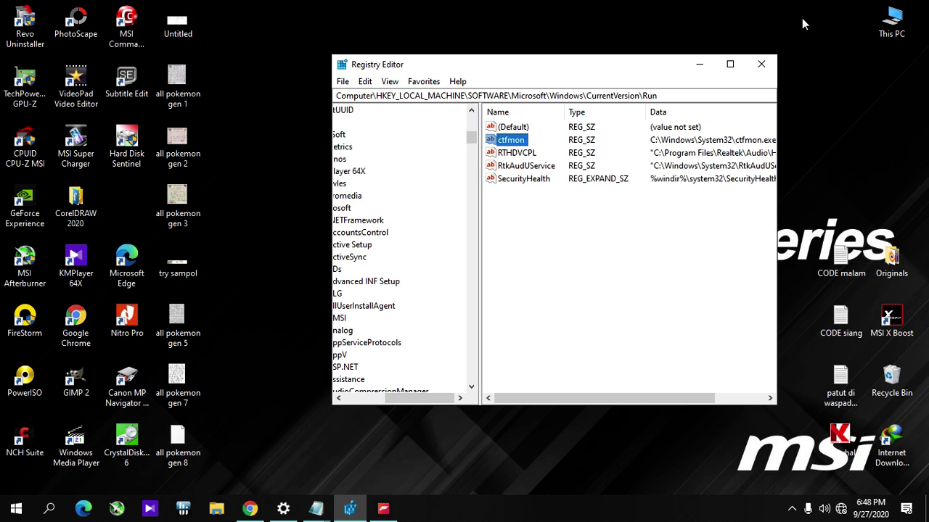
{"action": "left_click", "coordinate": [701, 66]}
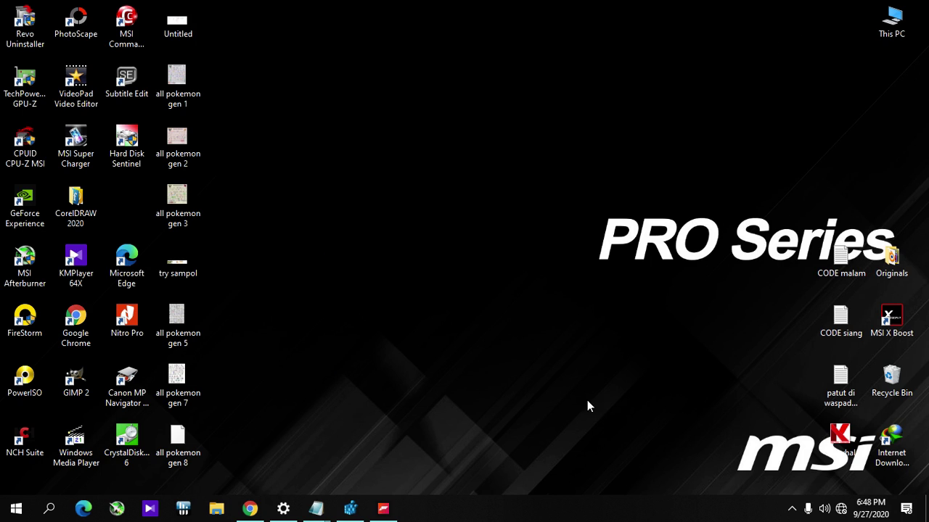
- Switch to Forza Horizon 4, maximize its window, and return from the video options to the game's Settings menu
{"action": "mouse_move", "coordinate": [388, 518]}
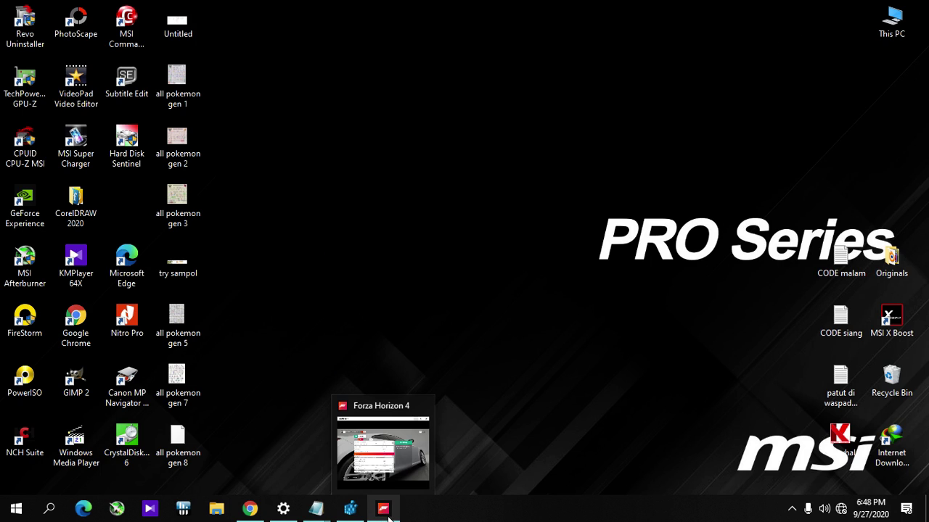
{"action": "left_click", "coordinate": [389, 517]}
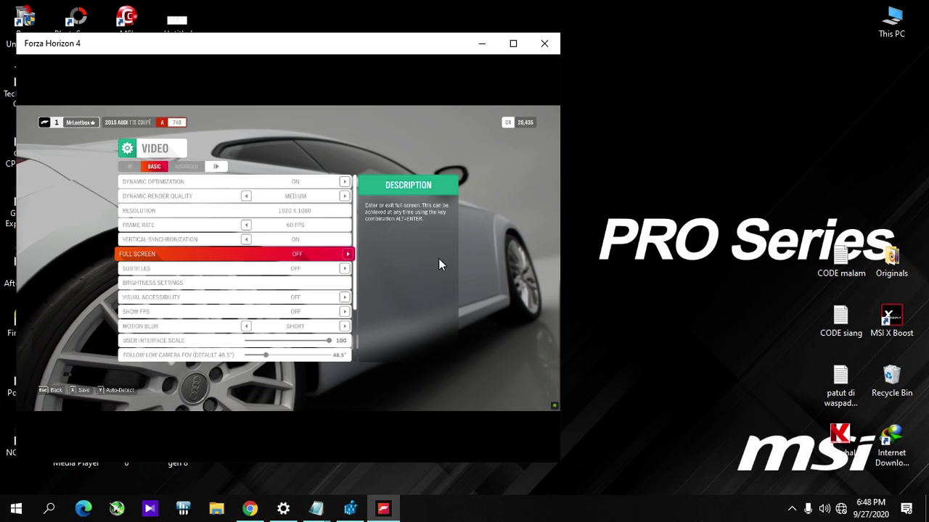
{"action": "left_click", "coordinate": [518, 41]}
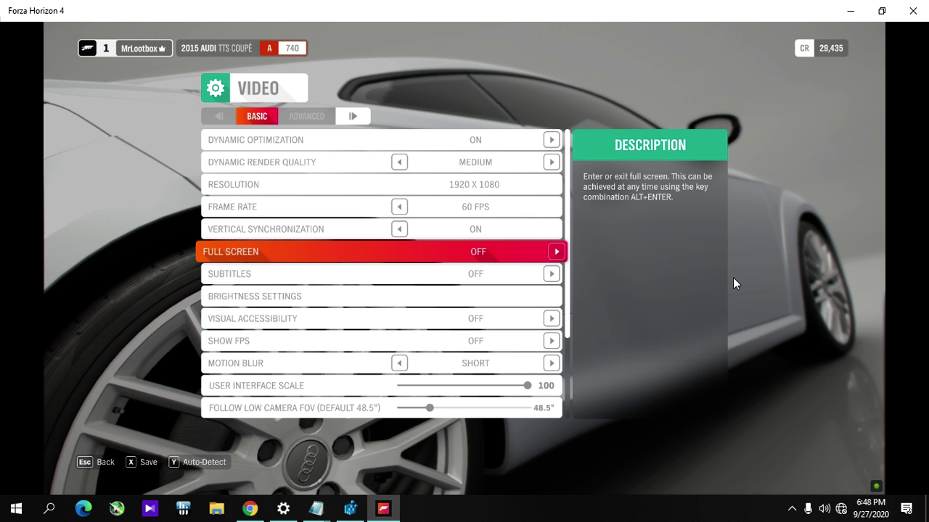
{"action": "left_click", "coordinate": [103, 458]}
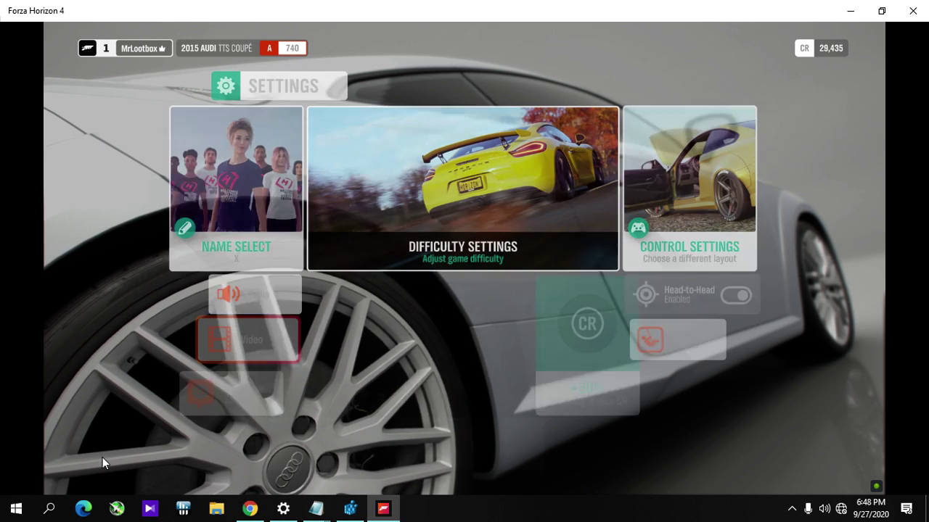
- Leave the Settings and pause menus to resume driving, and back the Audi away from the festival building
{"action": "left_click", "coordinate": [156, 458]}
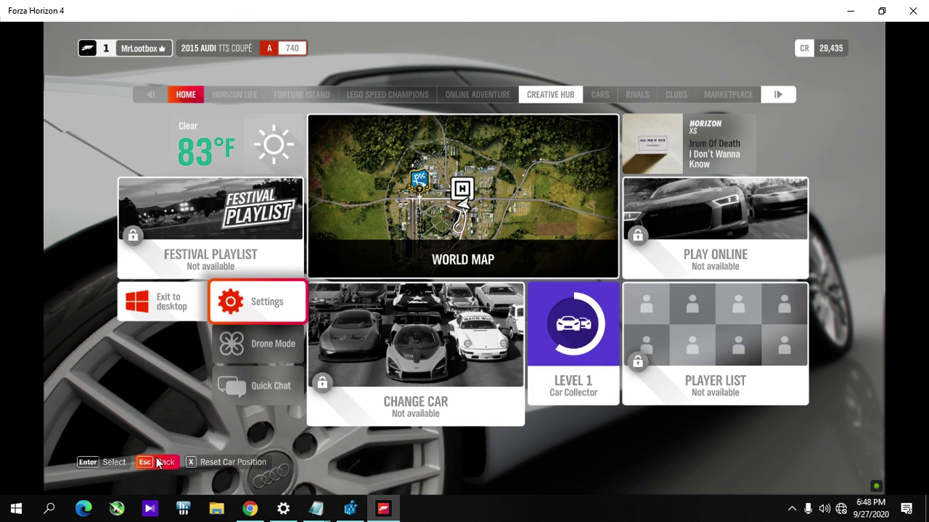
{"action": "left_click", "coordinate": [157, 461]}
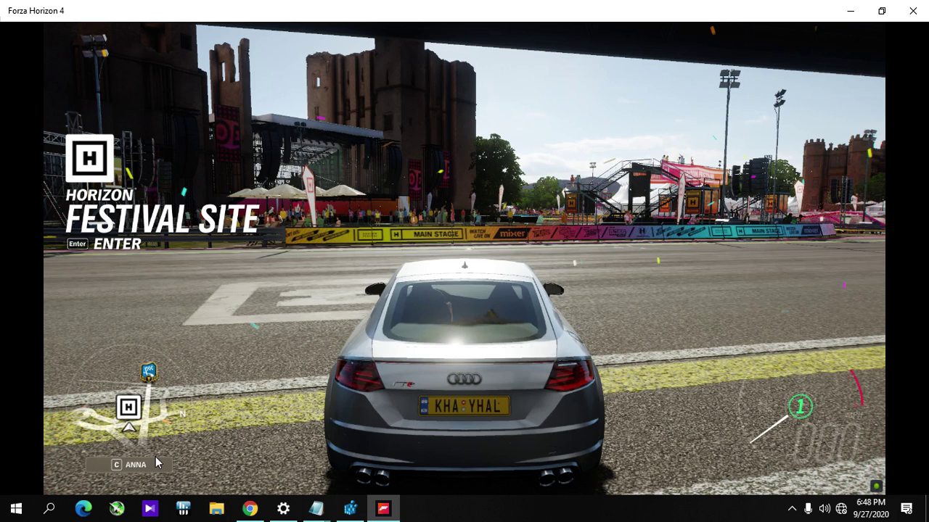
{"action": "key", "text": "w"}
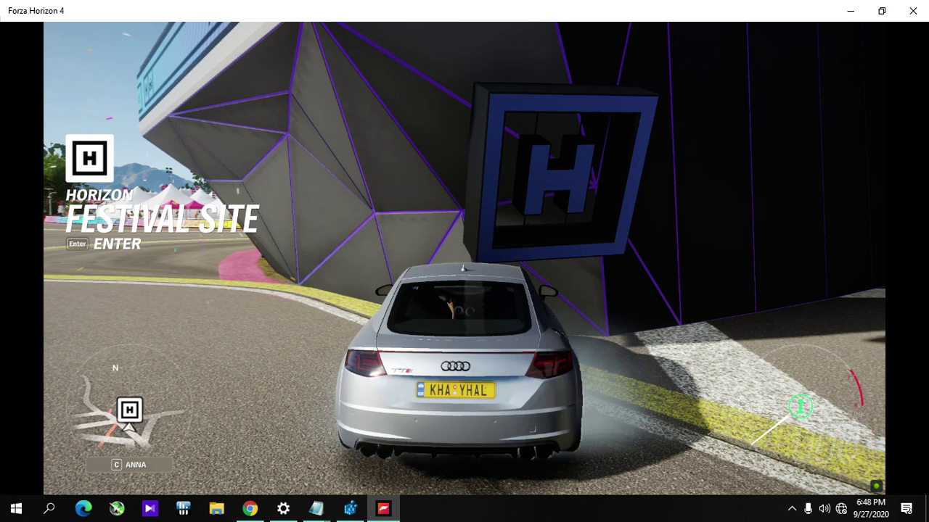
{"action": "key", "text": "s"}
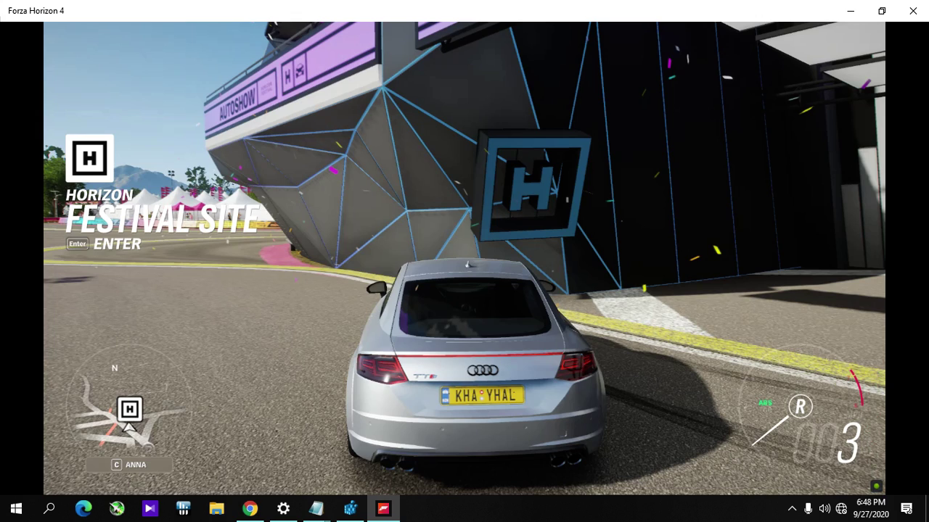
{"action": "key", "text": "s"}
- Drive the Audi forward around the festival site bend and stop it facing the barrier by the white tents
{"action": "key", "text": "w"}
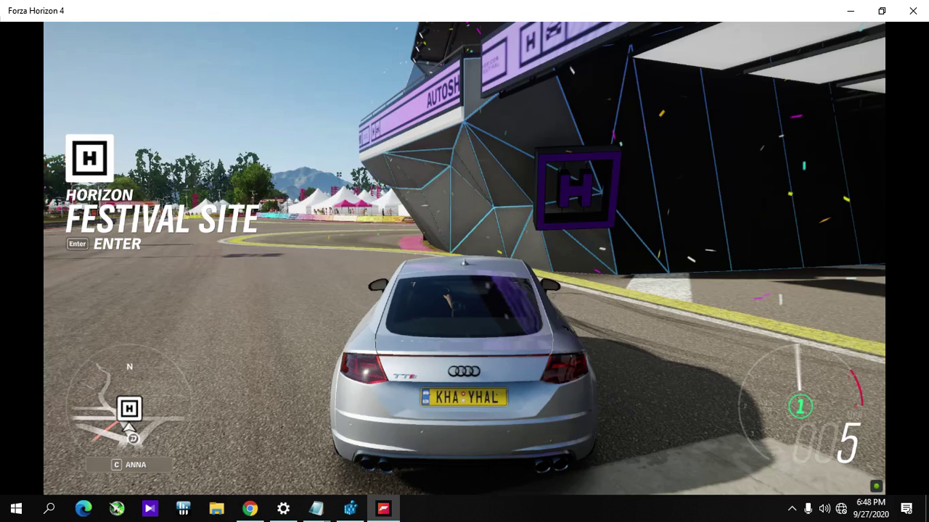
{"action": "key", "text": "a"}
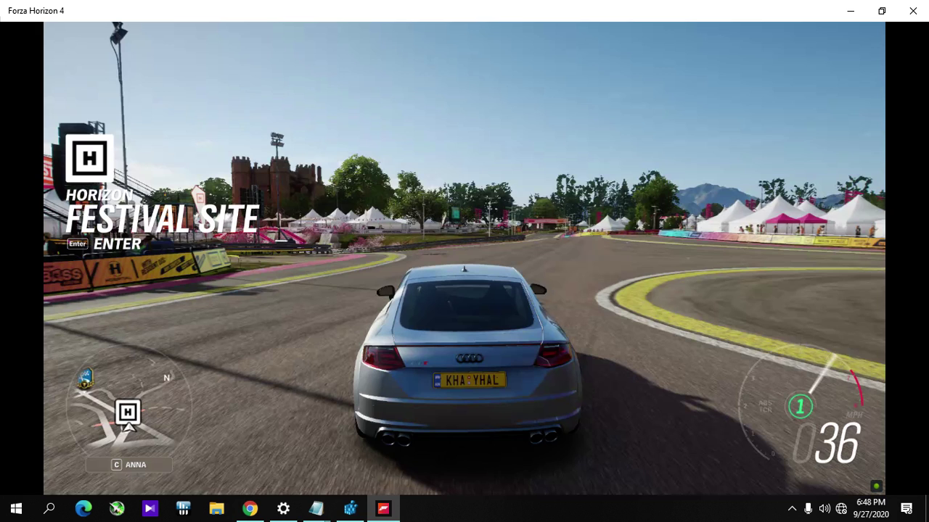
{"action": "key", "text": "d"}
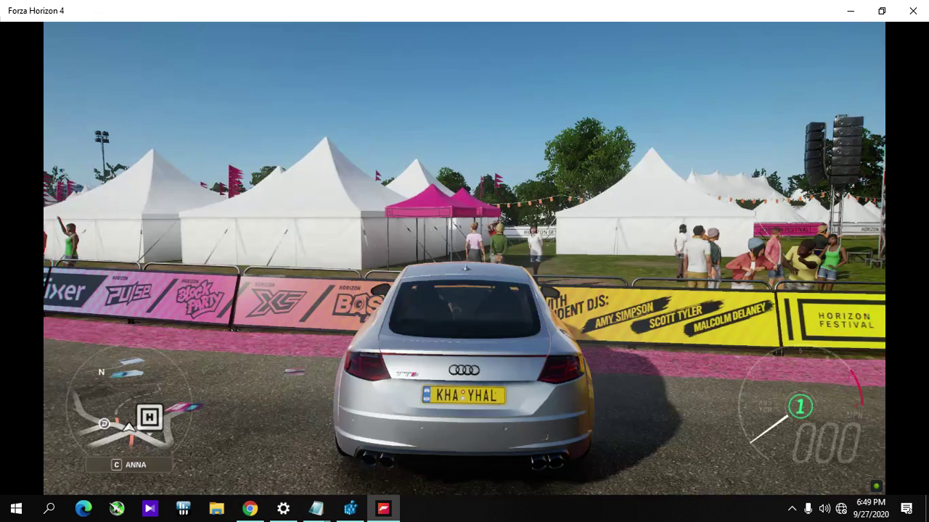
- Reverse away from the tent barrier, rejoin the road, and drive through the festival grounds to the pink Horizon Festival barrier
{"action": "key", "text": "s"}
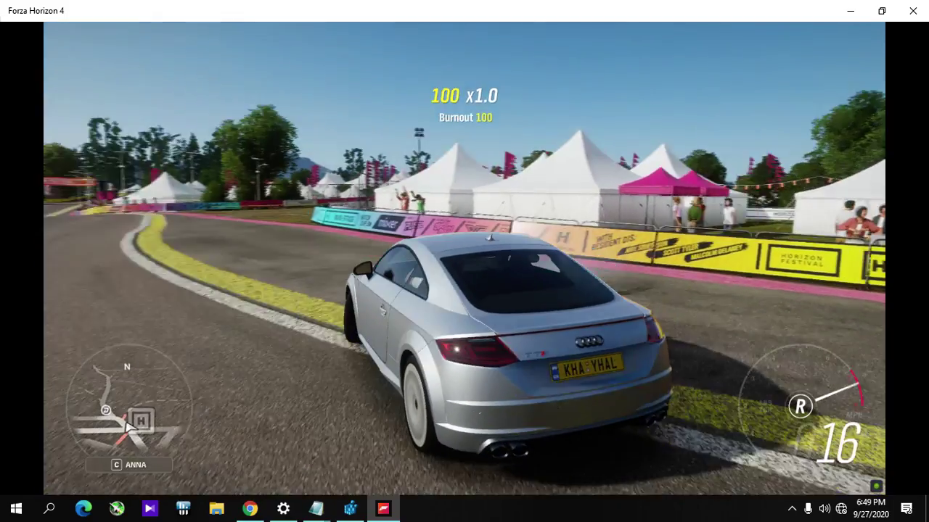
{"action": "key", "text": "w"}
{"action": "key", "text": "d"}
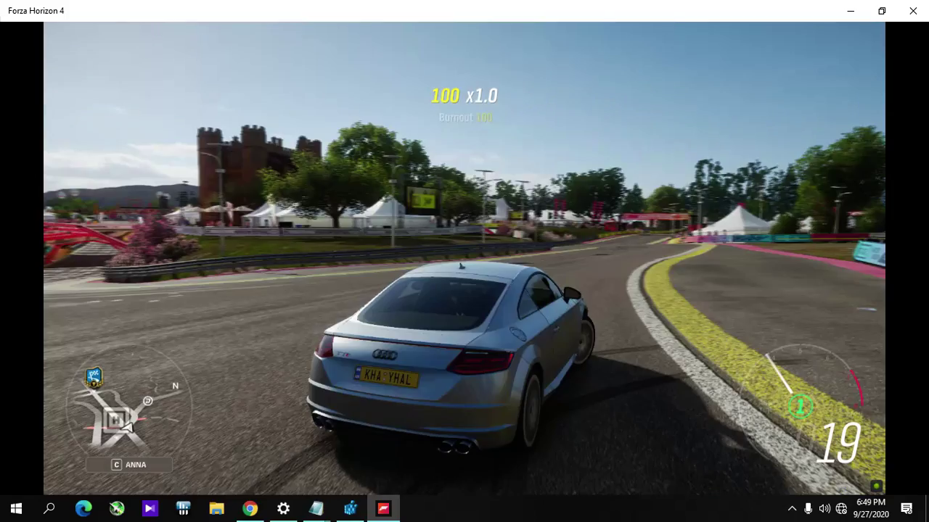
{"action": "key", "text": "a"}
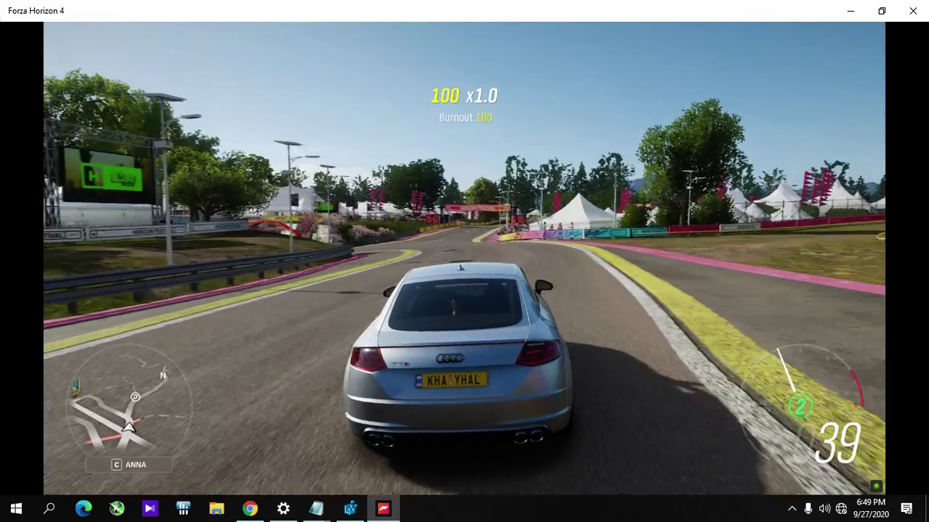
{"action": "key", "text": "w"}
{"action": "key", "text": "a"}
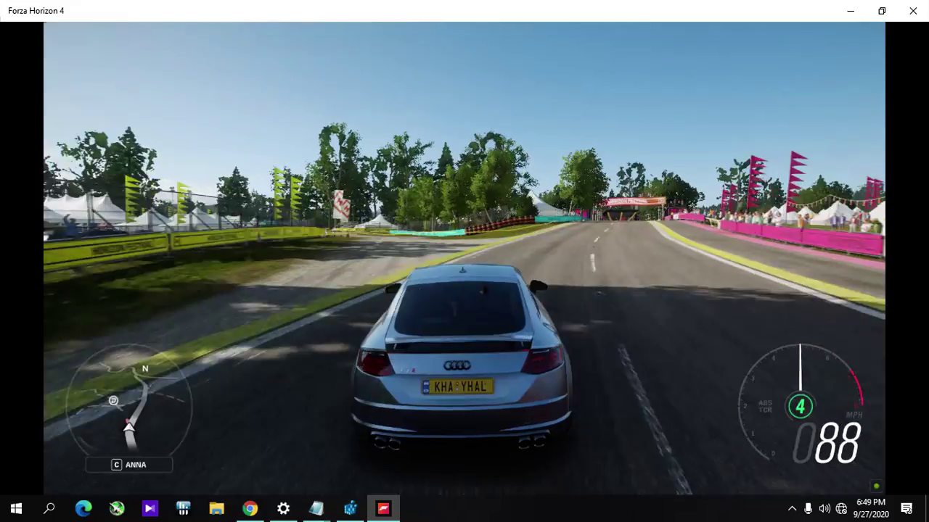
{"action": "key", "text": "d"}
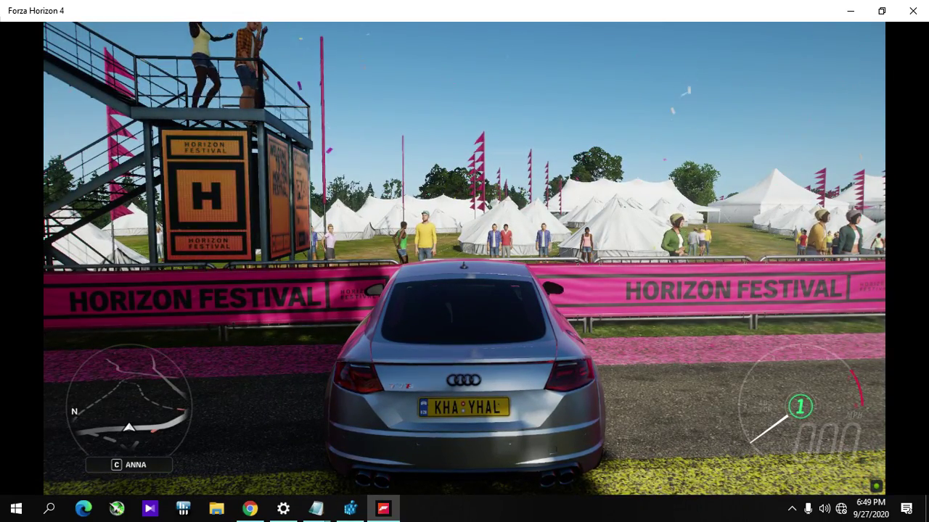
- Test typing in Windows search by entering "mkmkmkm", and clear the search text
{"action": "left_click", "coordinate": [50, 509]}
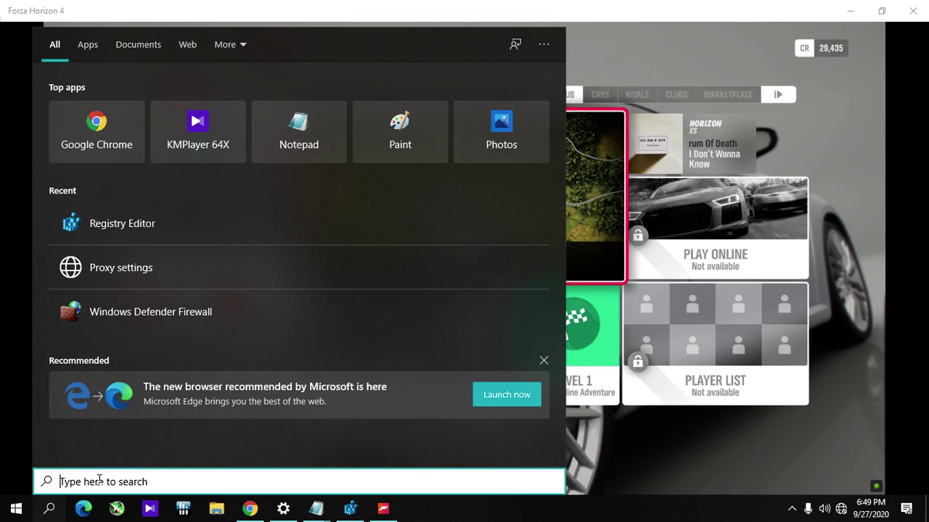
{"action": "type", "text": "mkmkm"}
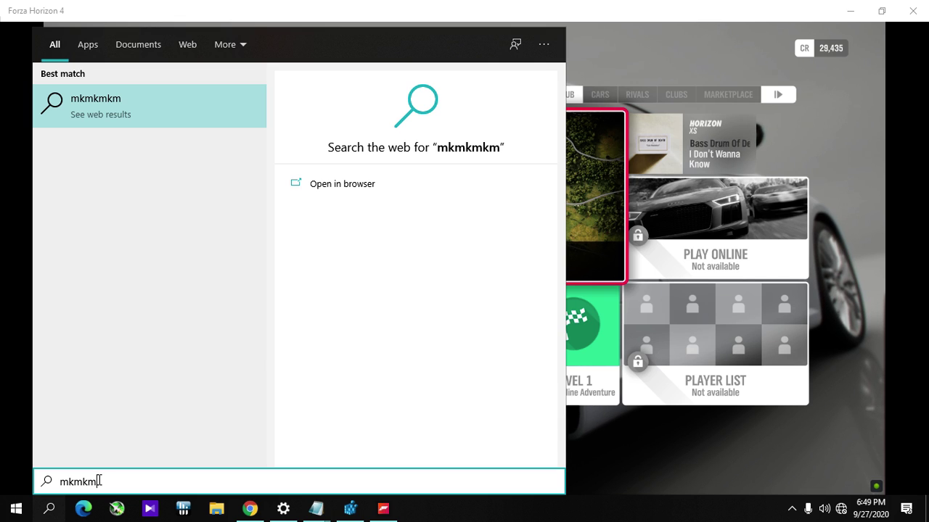
{"action": "key", "text": "BackSpace"}
{"action": "key", "text": "BackSpace"}
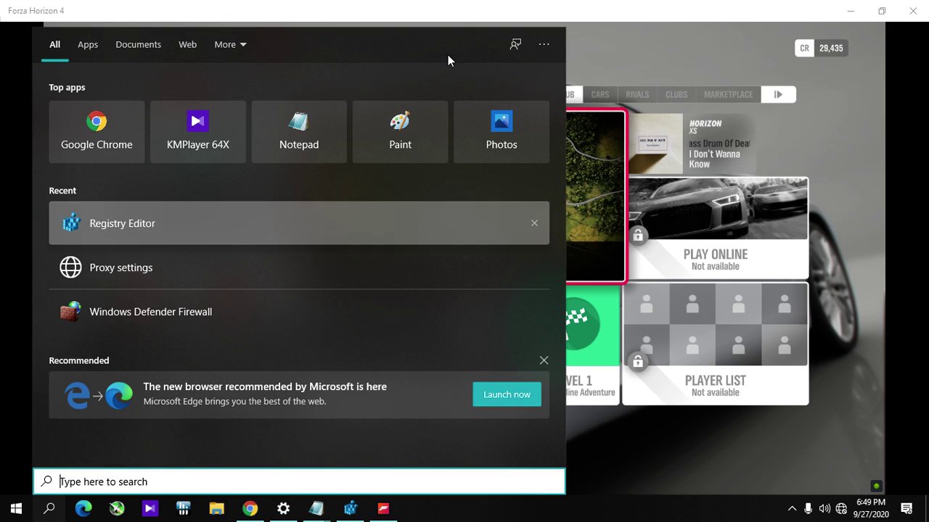
- Minimize Forza Horizon 4 and show the image after try sampol.png, the red channel logo, in Photos
{"action": "left_click", "coordinate": [848, 18]}
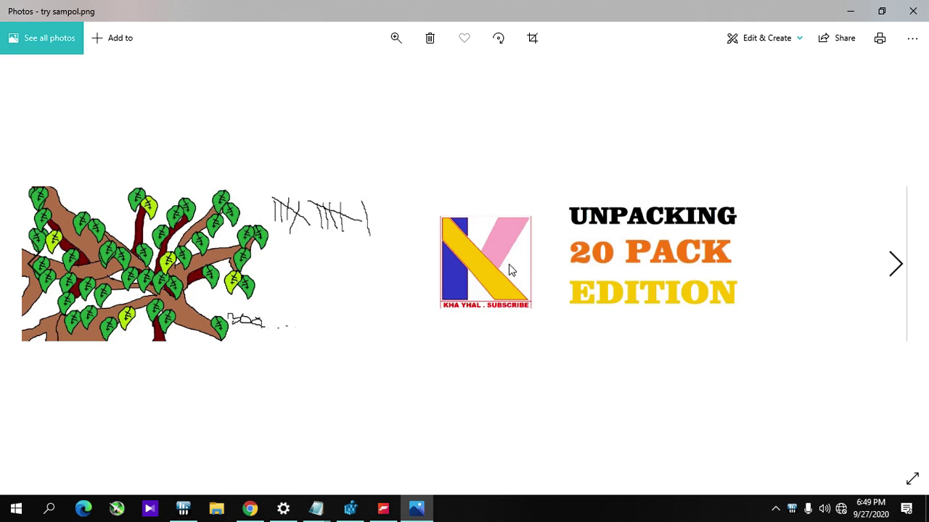
{"action": "key", "text": "Right"}
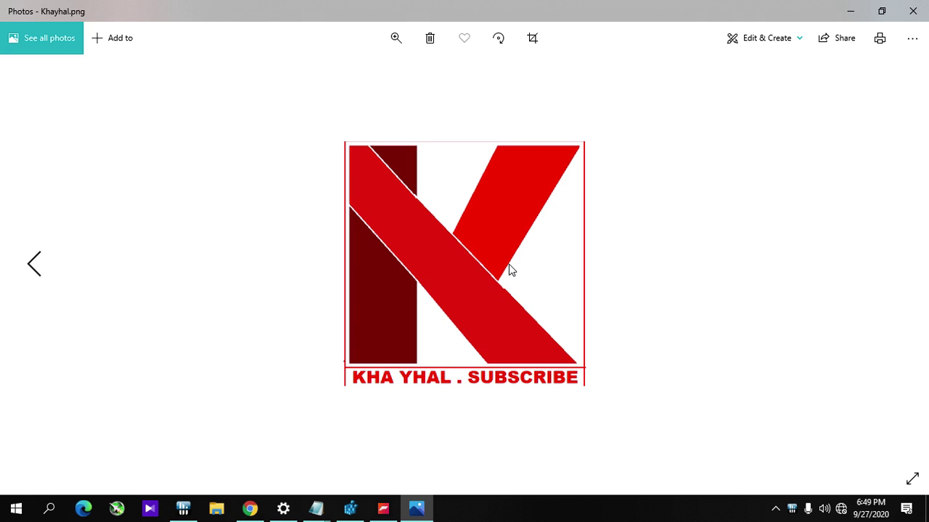